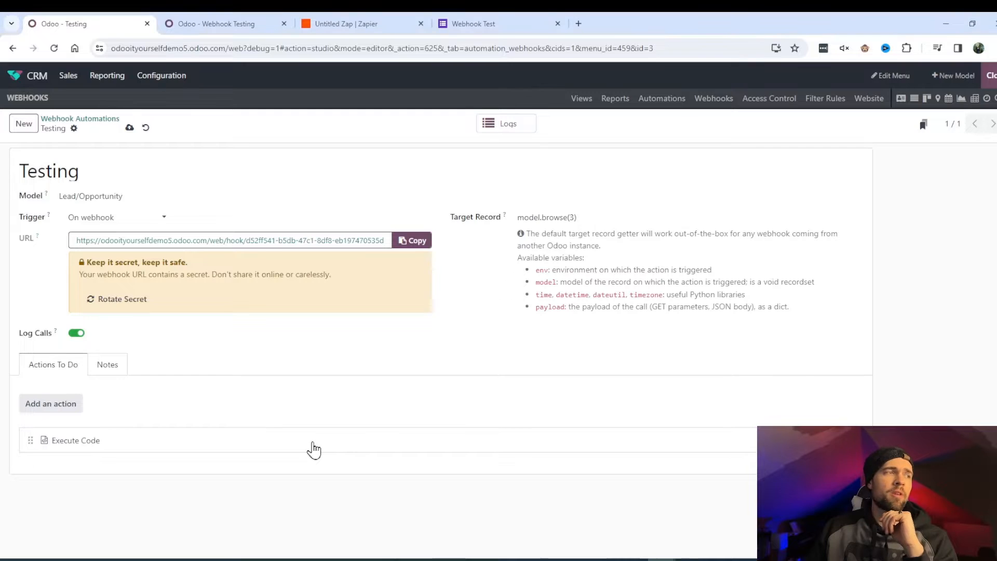
- Open the Execute Code action and check the JSON payload line and the 0a3fc60a key filling x_name
click(313, 442)
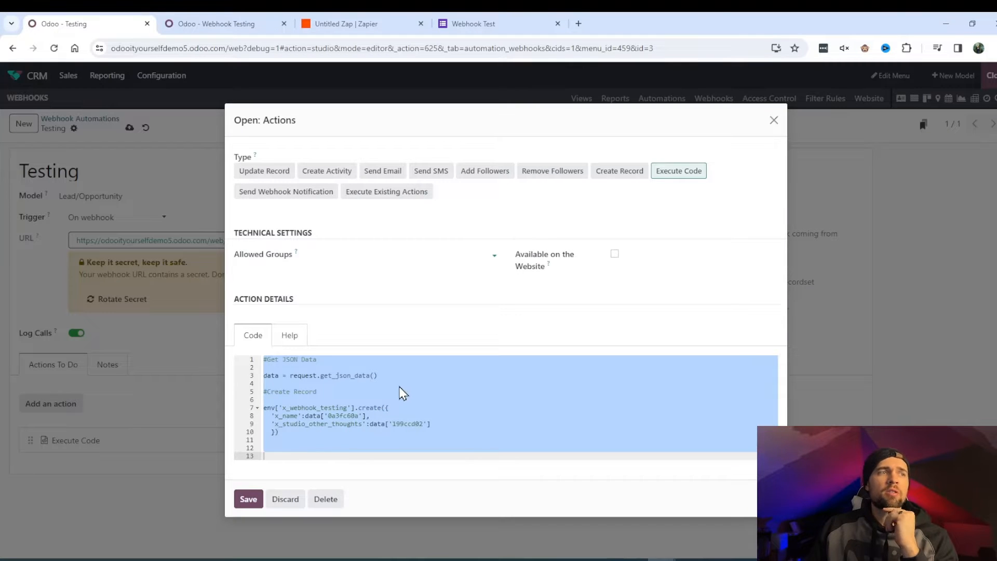
click(266, 384)
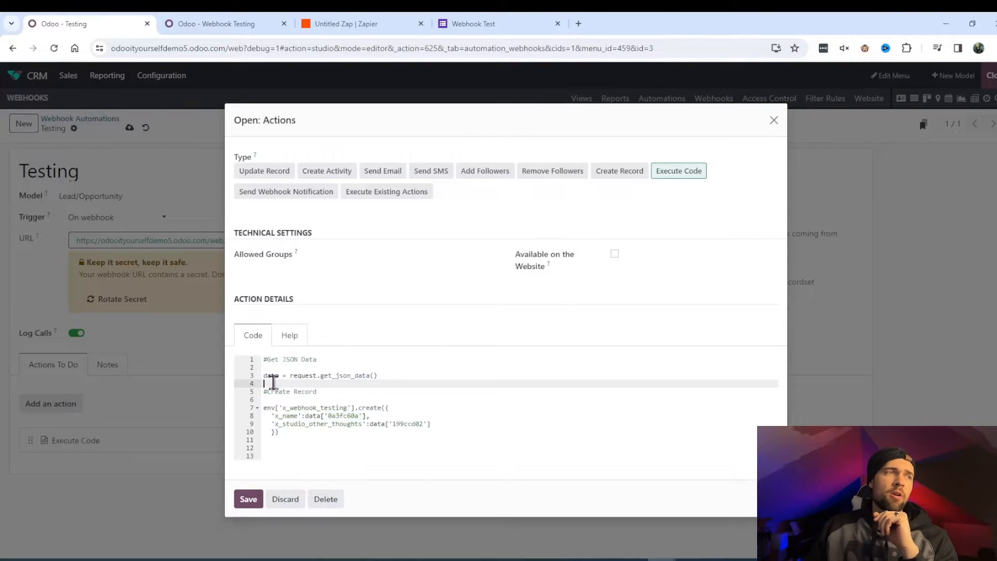
drag(263, 375, 394, 376)
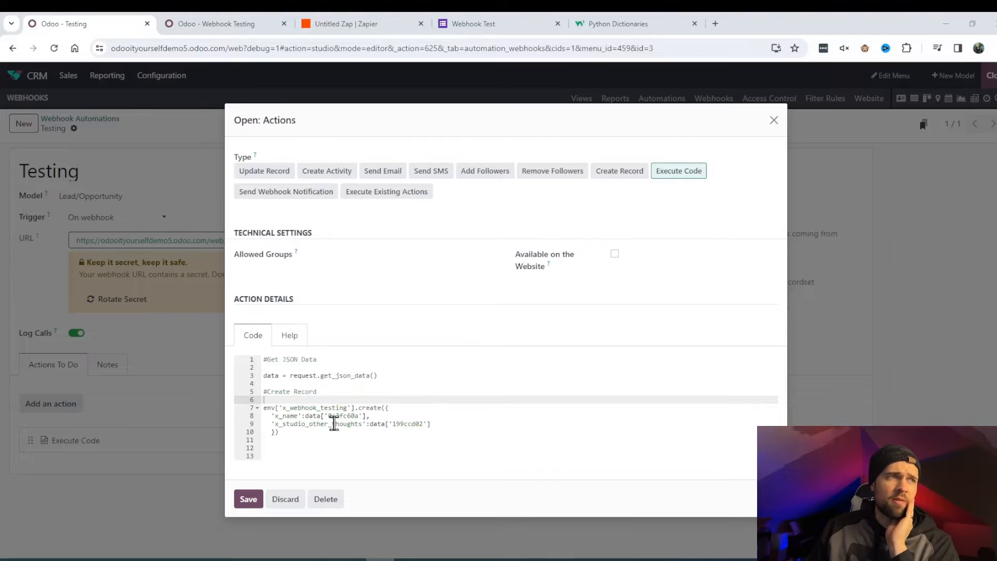
drag(328, 416, 359, 416)
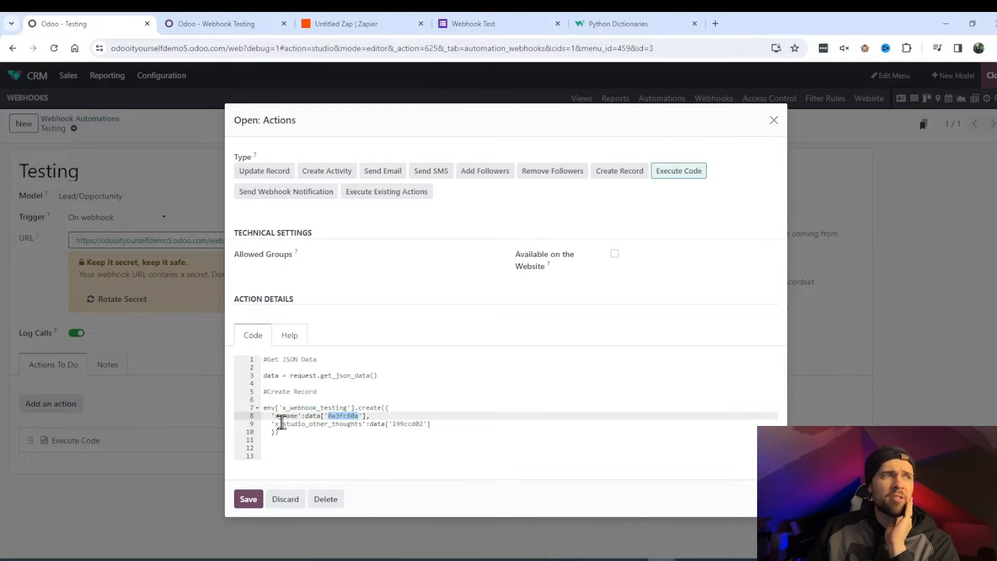
drag(275, 416, 299, 416)
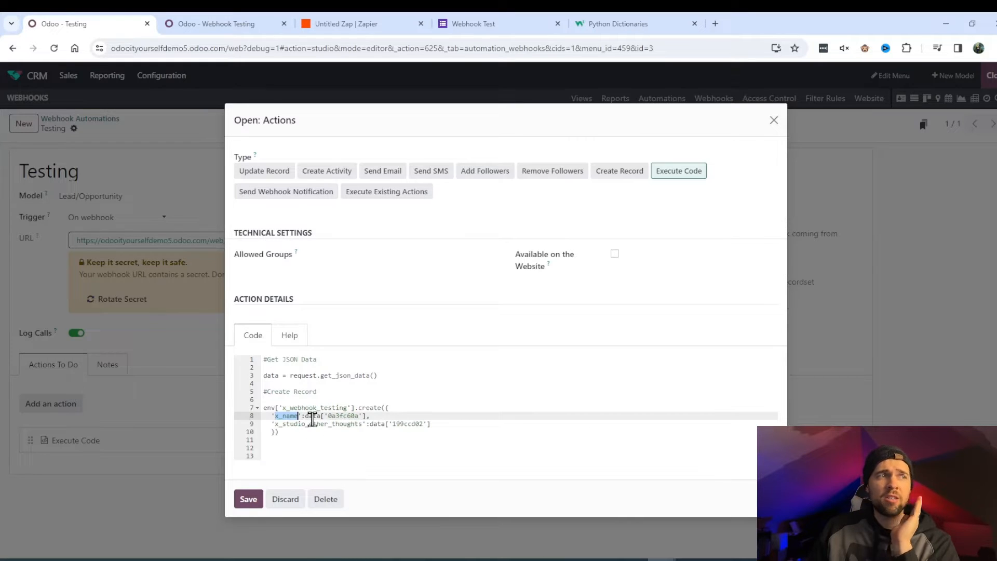
- Check the 199ccd02 key for other thoughts, save the action, and open its webhook logs
click(312, 416)
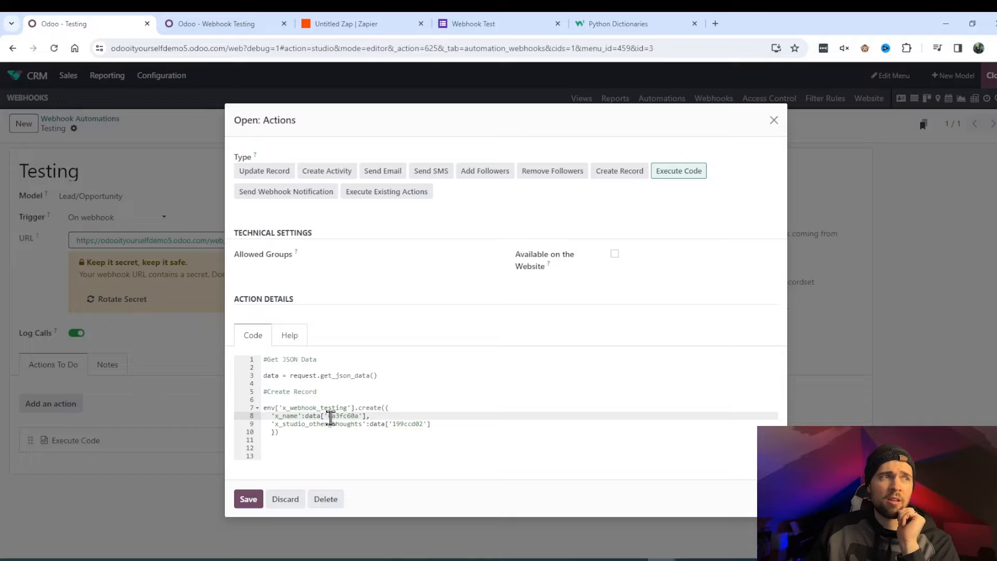
drag(328, 416, 347, 416)
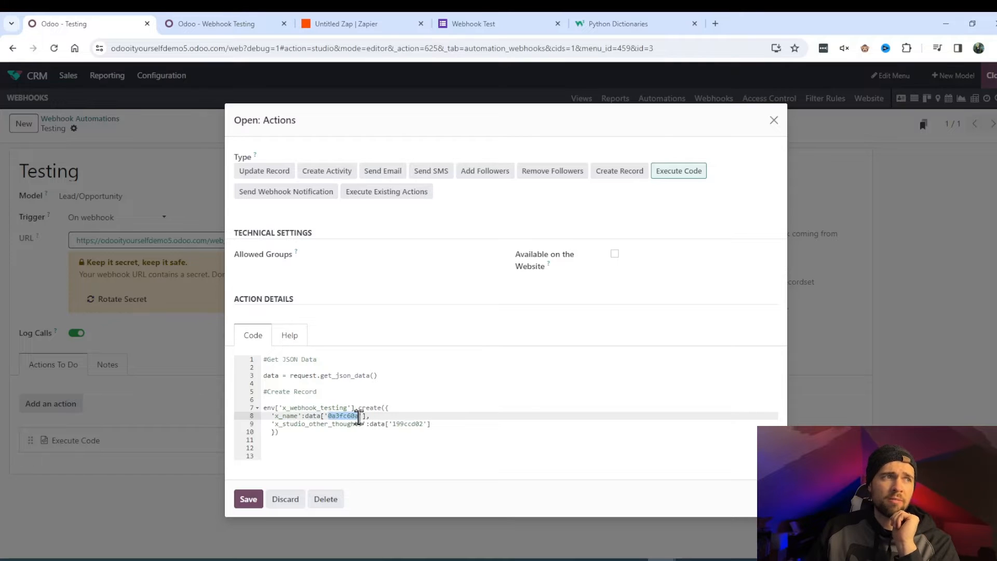
click(327, 423)
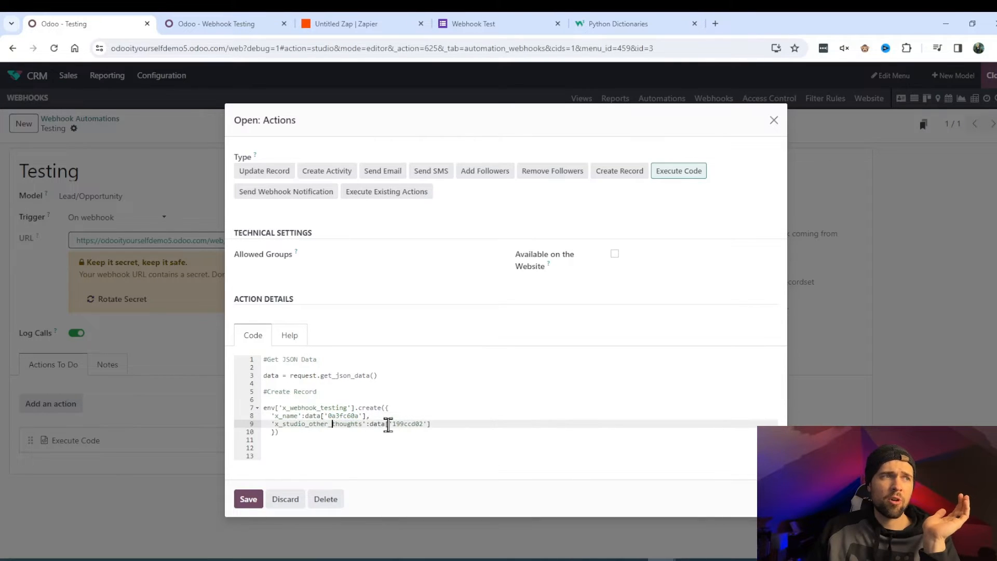
drag(394, 424, 427, 424)
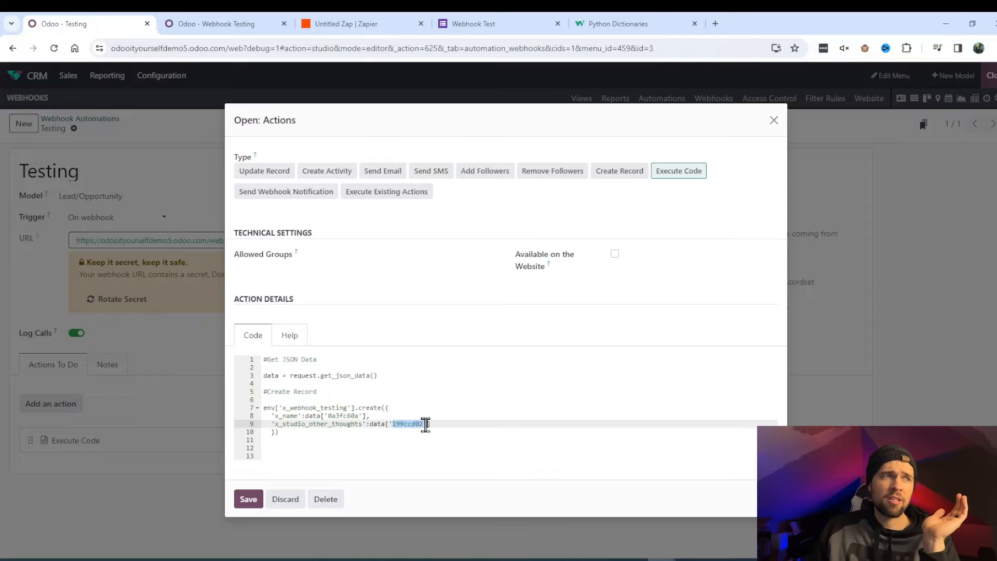
click(250, 499)
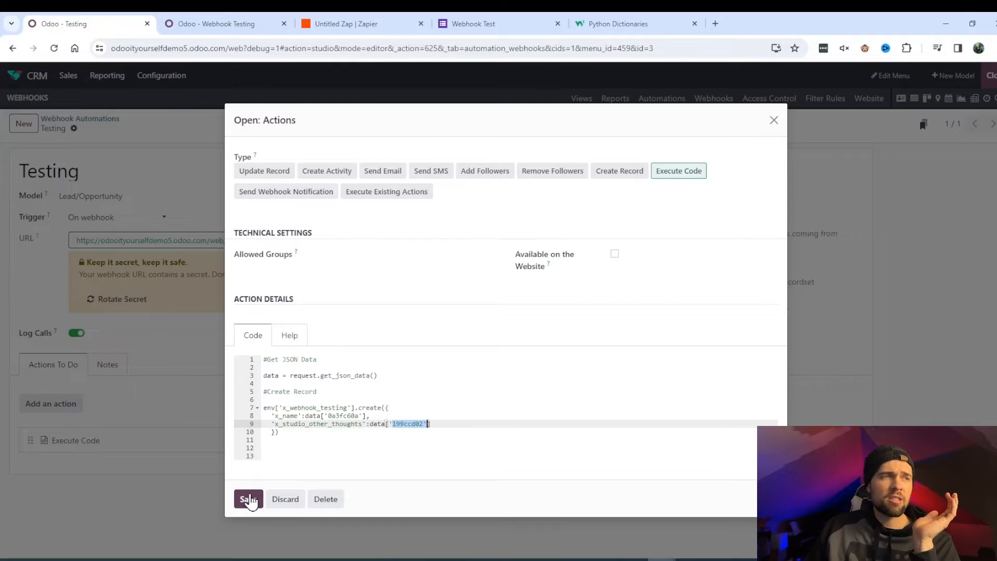
click(512, 127)
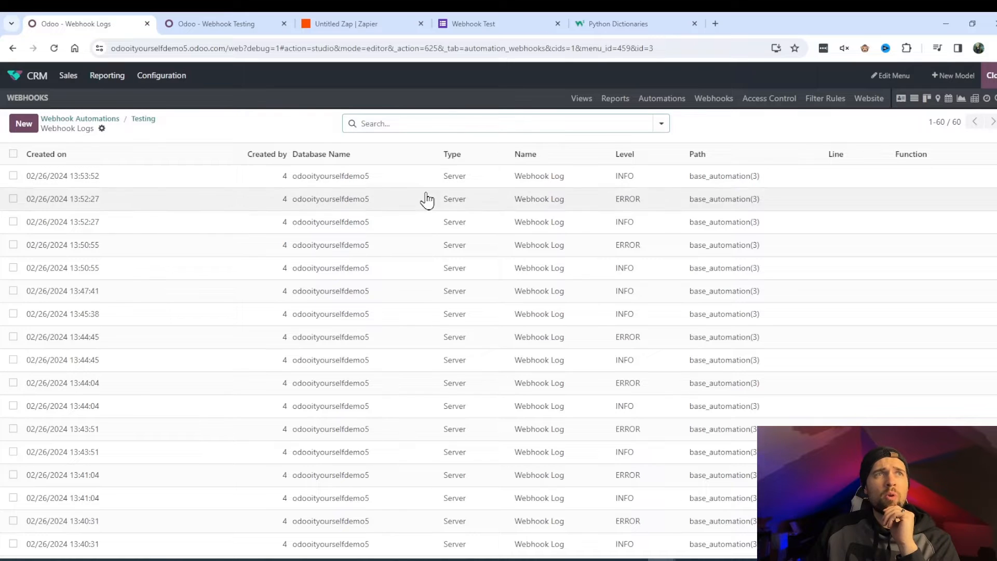
- Open the 13:53:52 INFO log and find the answer 'Testing is so so nice' under keys 0a3fc60a and 199ccd02
click(391, 179)
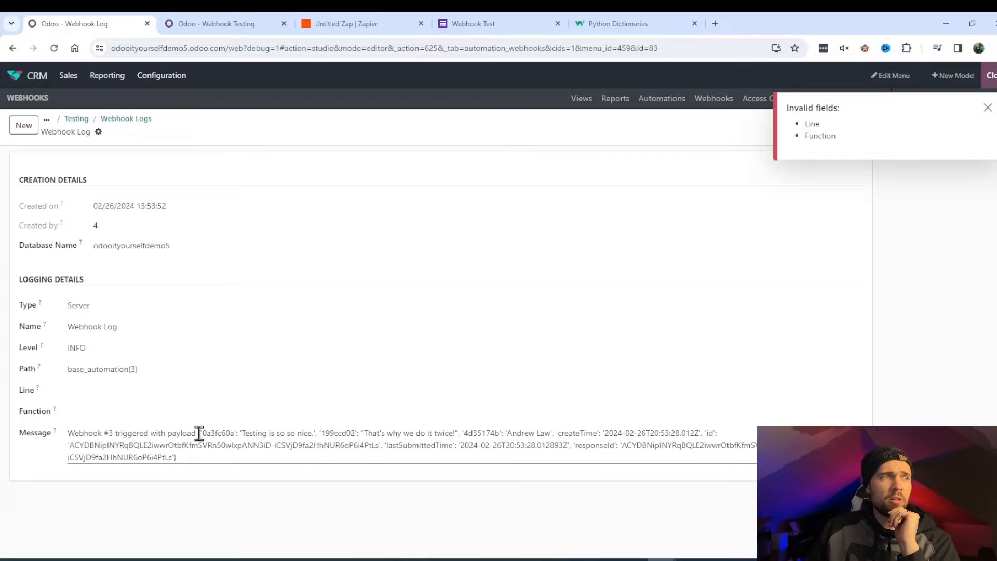
drag(199, 434, 207, 456)
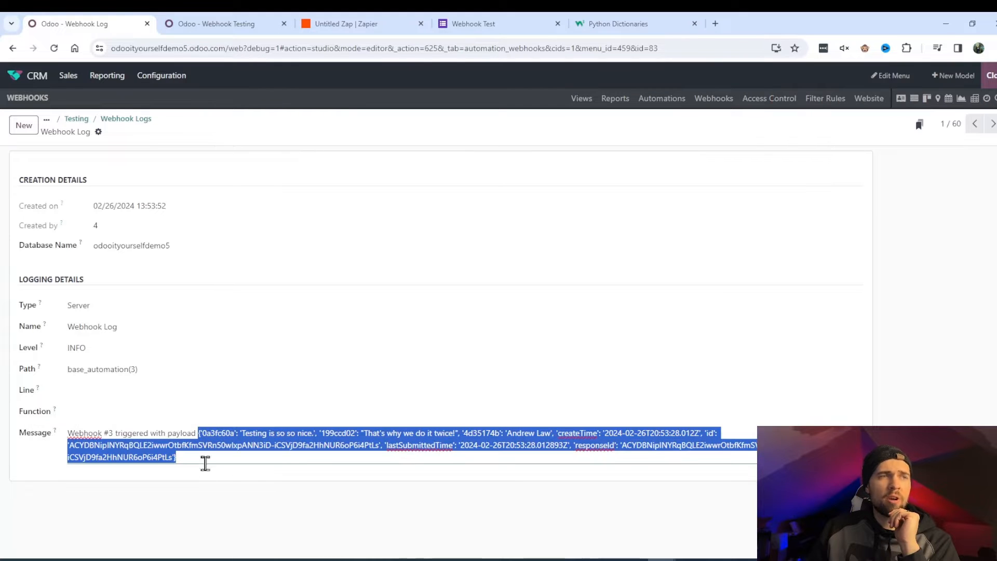
click(375, 448)
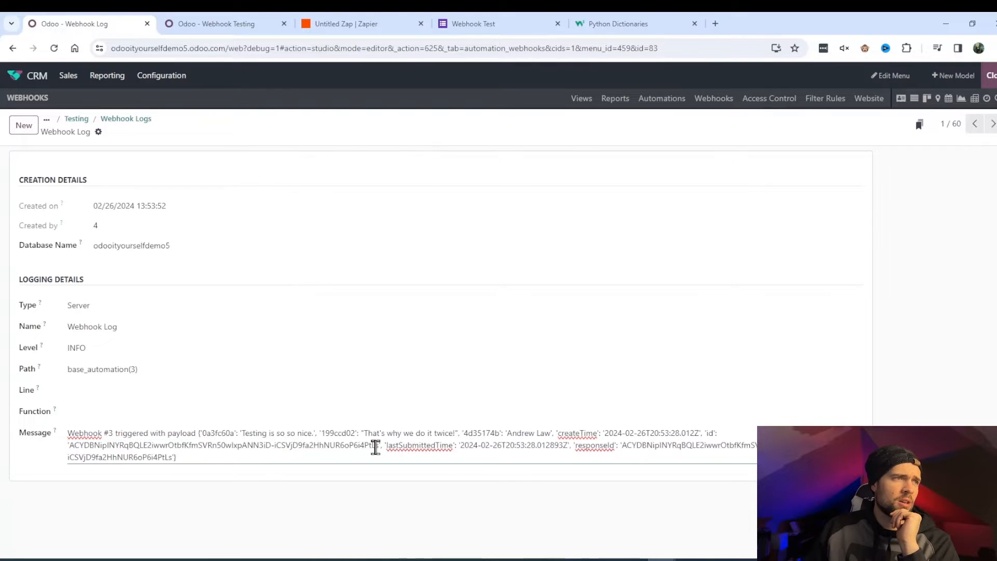
drag(242, 435, 309, 432)
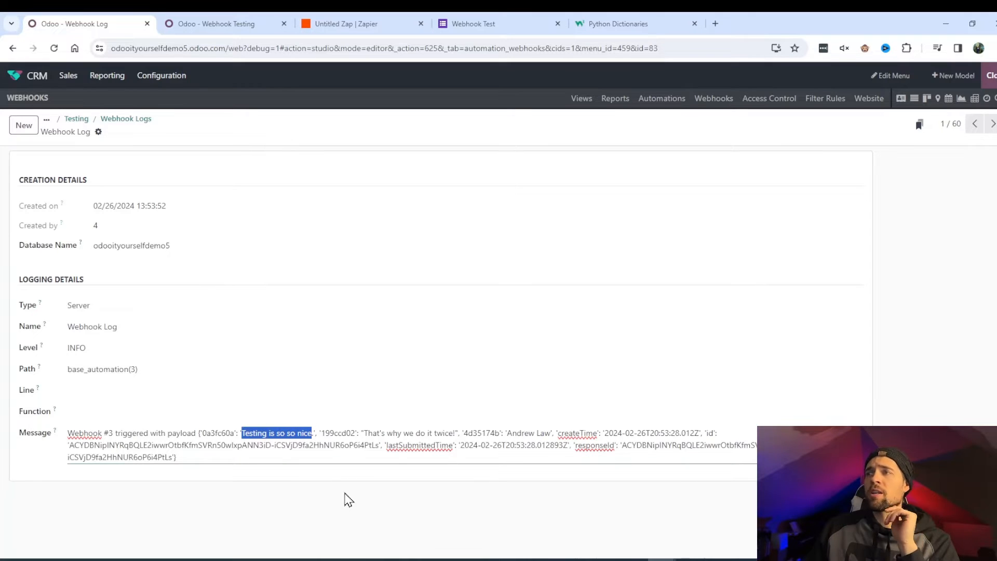
drag(203, 433, 234, 434)
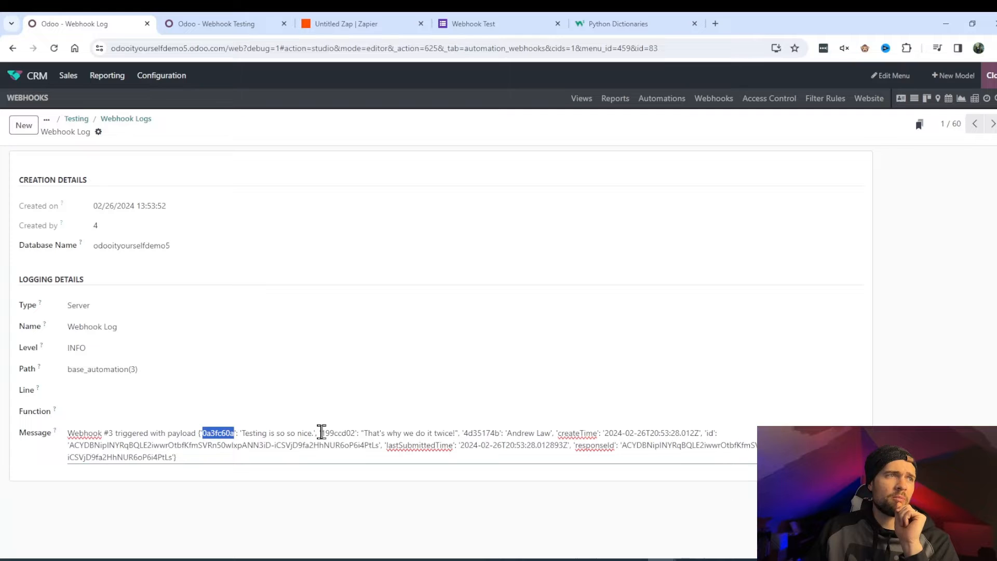
drag(324, 431, 443, 434)
click(368, 434)
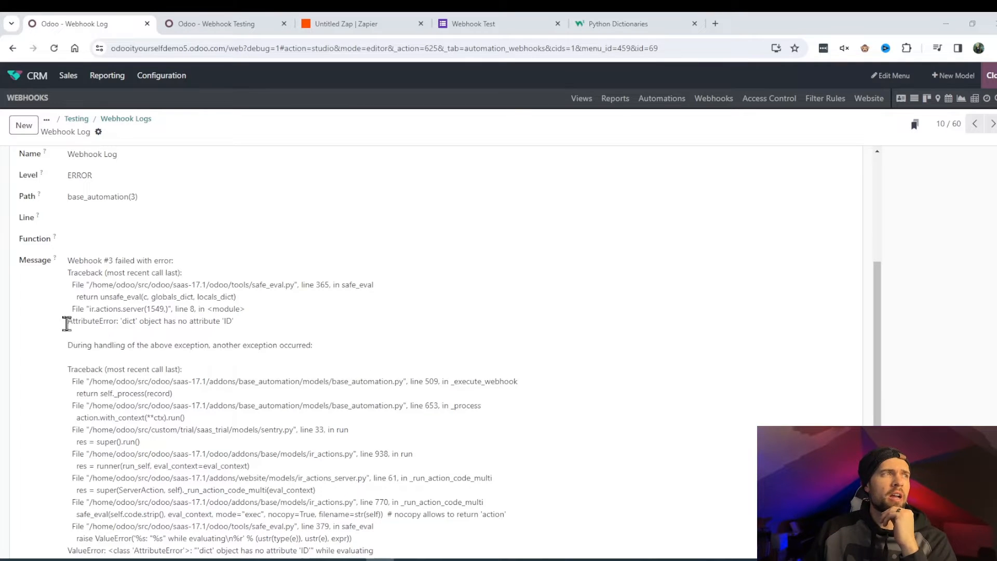
- Read the AttributeError "'dict' object has no attribute 'ID'" in log 10, then return to the Testing automation
drag(68, 321, 243, 321)
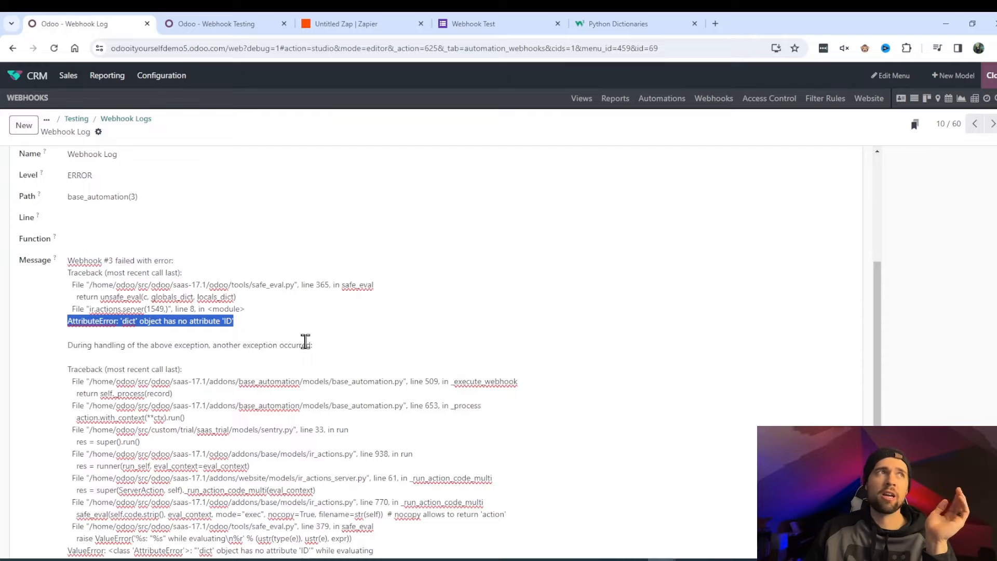
scroll(166, 221, up, 3)
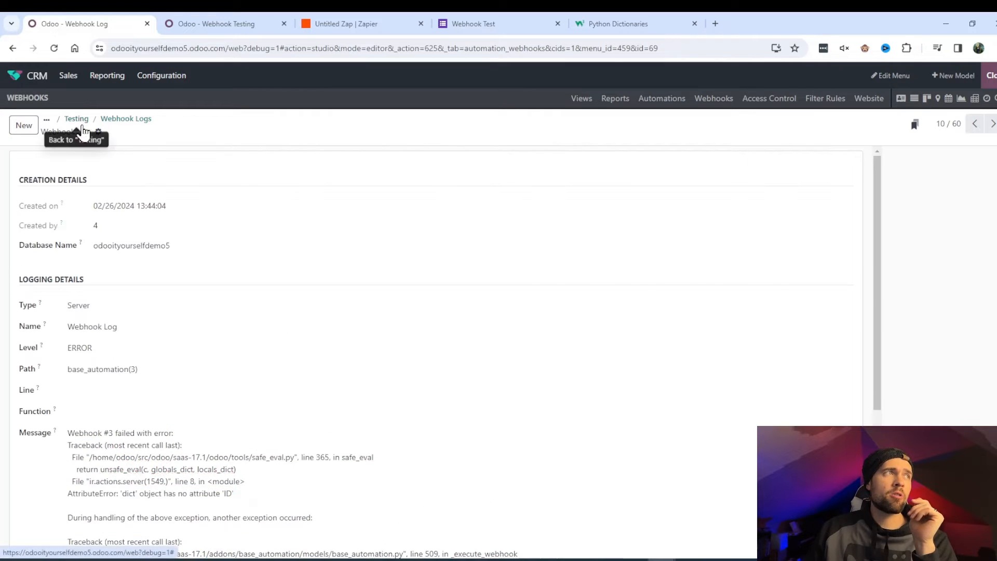
click(78, 120)
- Reopen the Execute Code action and inspect the data lookup on the x_name line
click(92, 445)
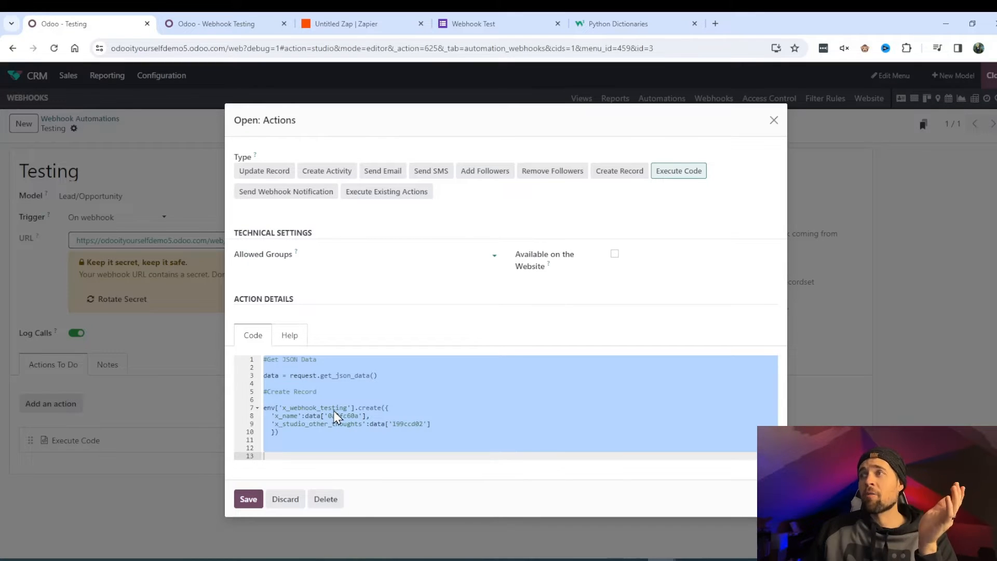
click(311, 418)
drag(307, 418, 364, 417)
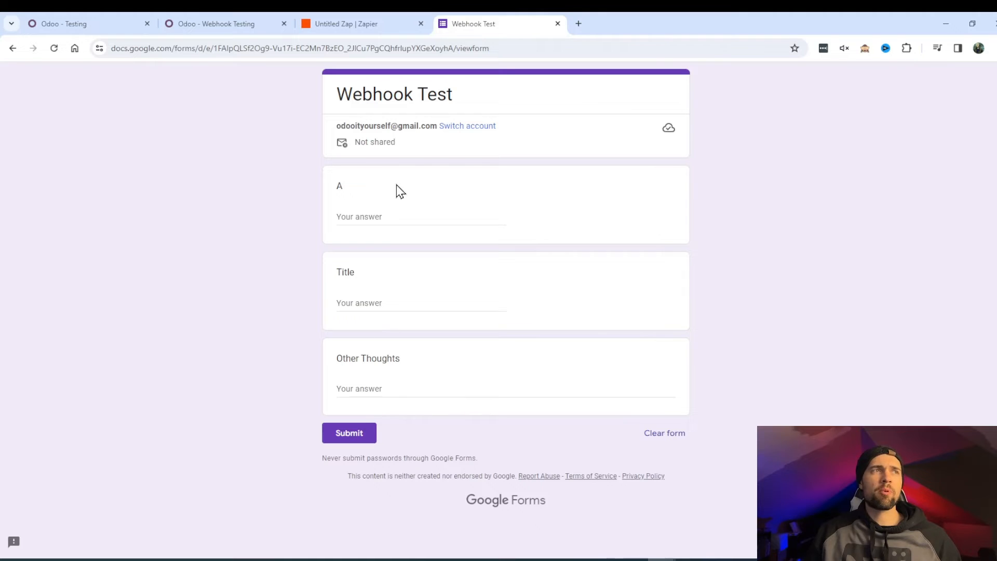
- Submit the Webhook Test form with a name, title 'JSON Breakdown' and a thought, then go to Zapier
click(392, 213)
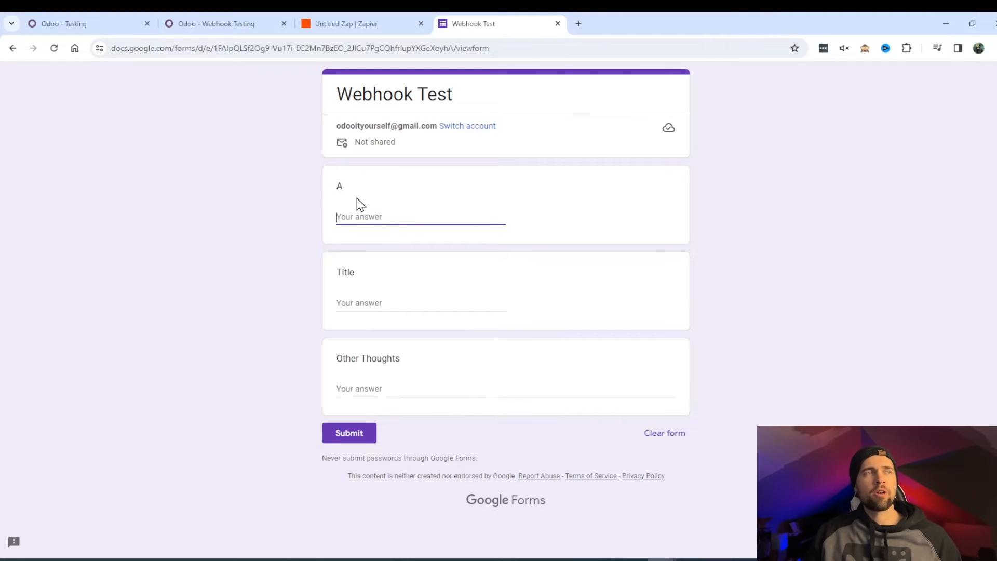
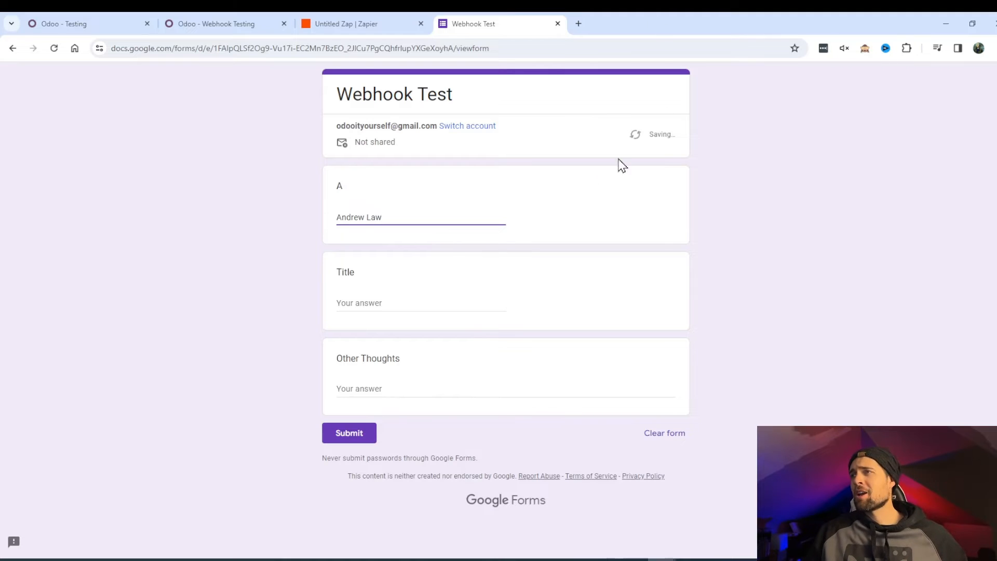
click(376, 308)
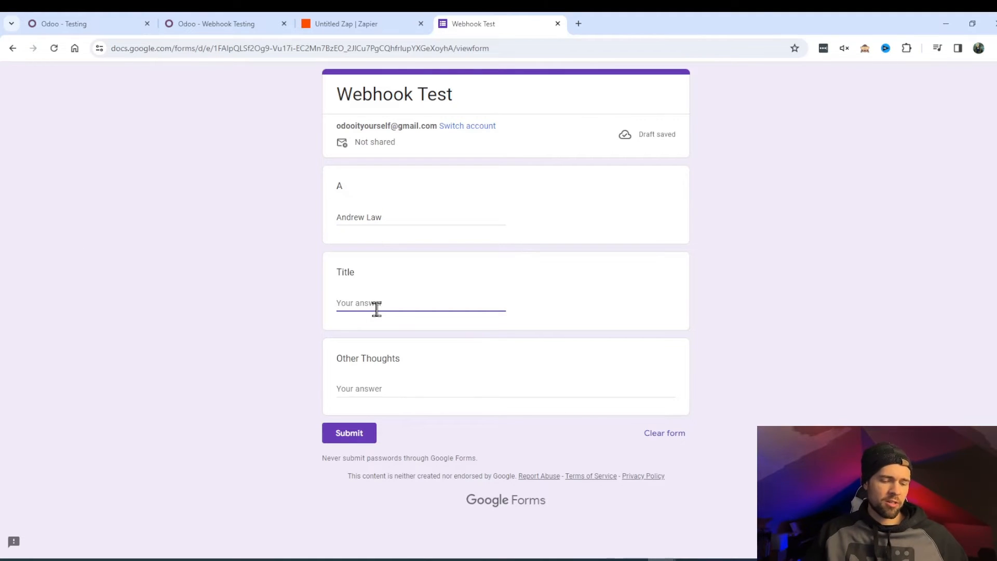
text(JSON Breakdown)
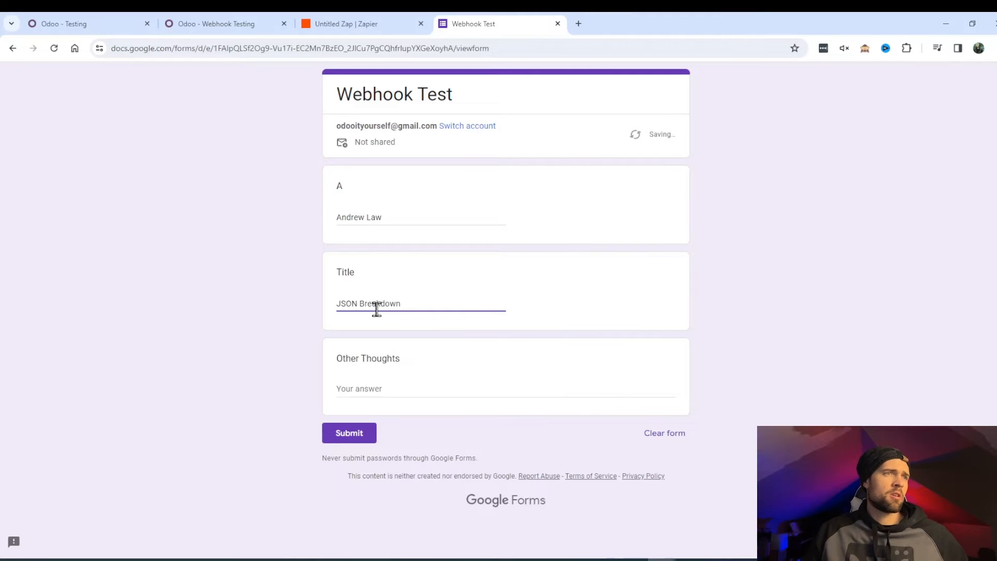
click(377, 393)
text(W)
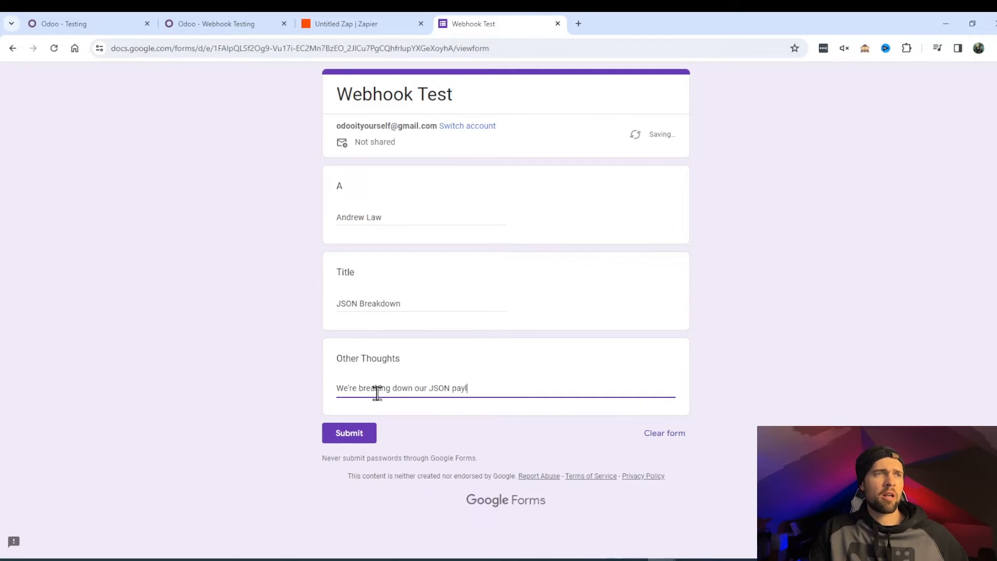
click(363, 440)
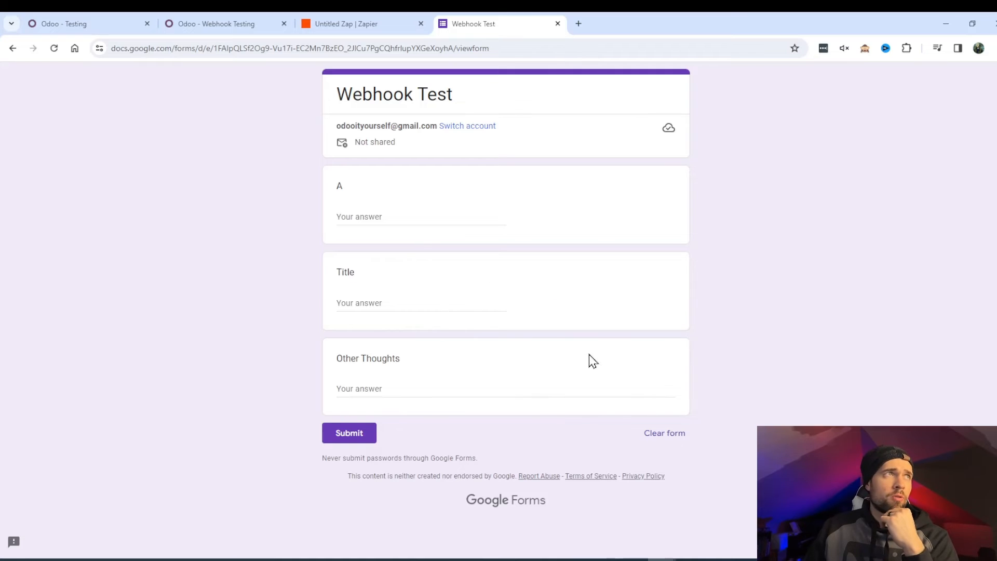
click(376, 31)
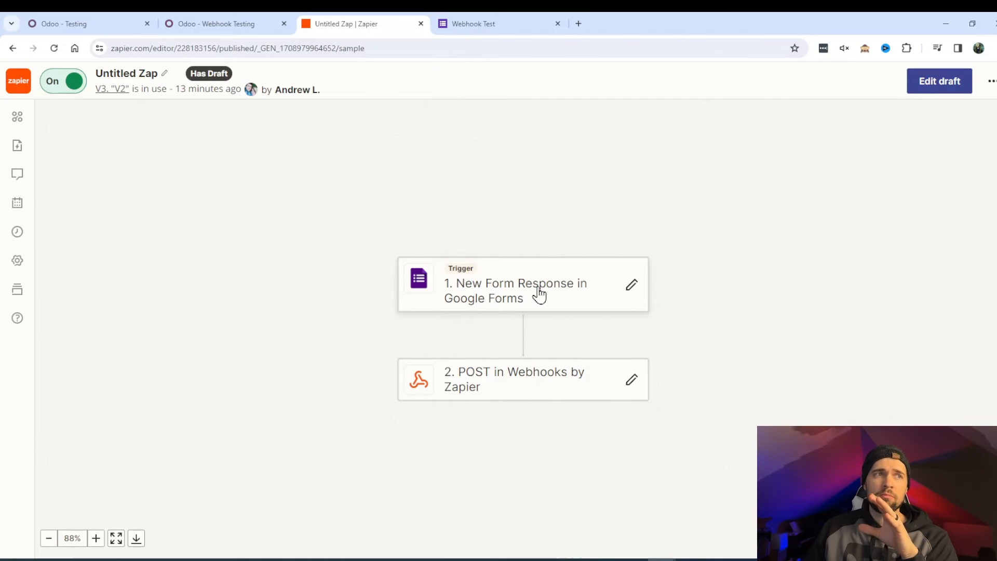
- Check the Zapier POST step's Odoo webhook URL and json payload type, then return to Odoo
click(551, 389)
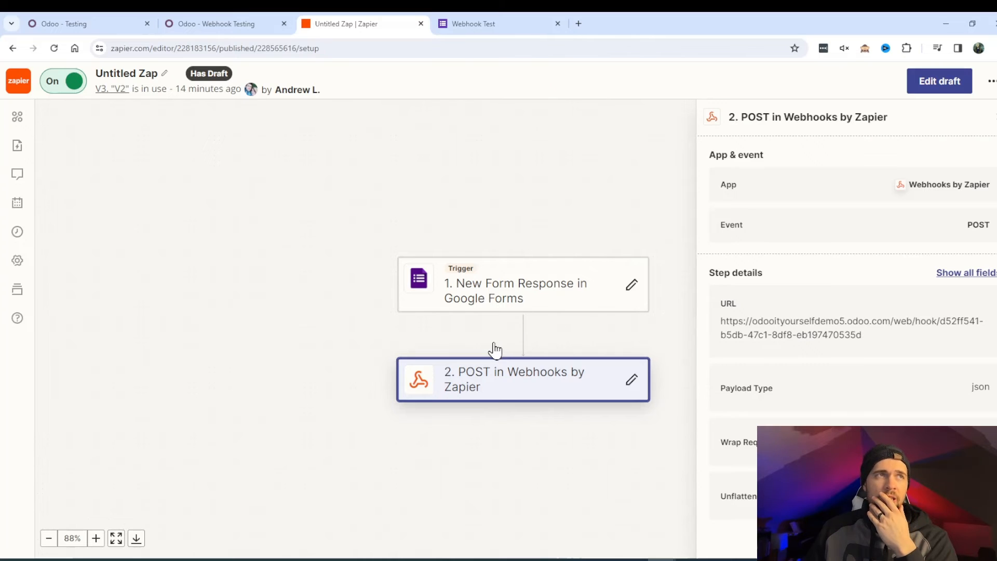
click(68, 21)
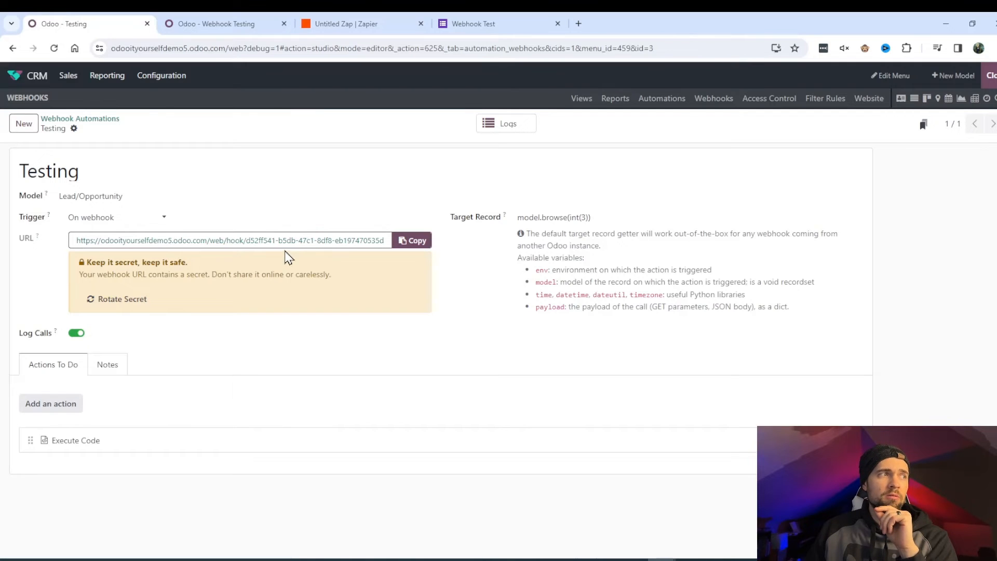
click(100, 445)
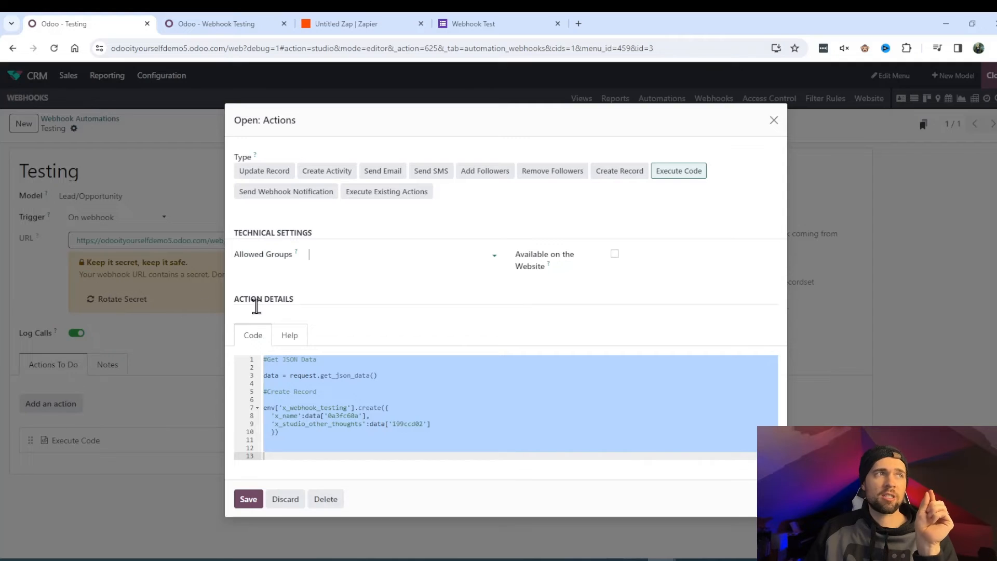
click(290, 376)
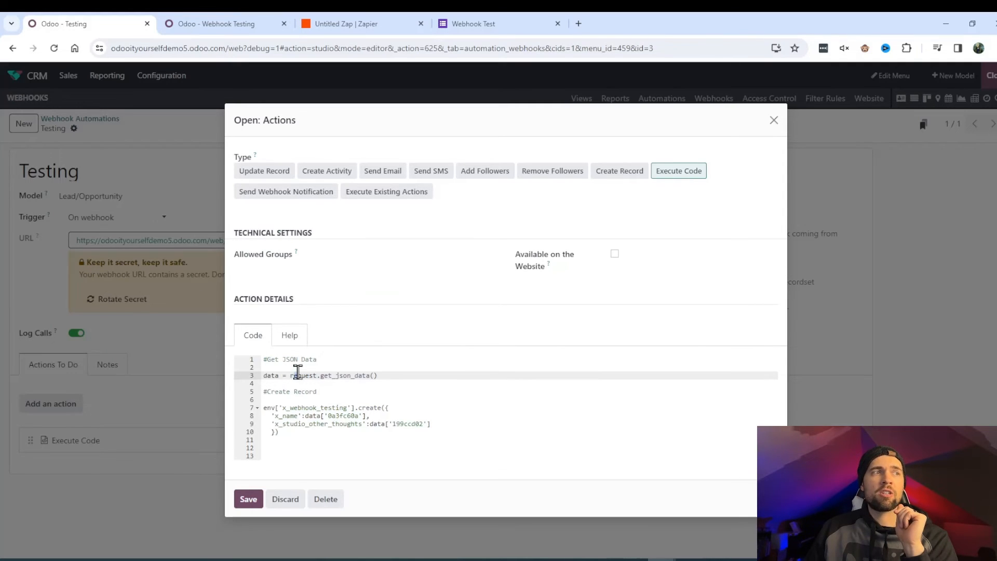
double_click(265, 376)
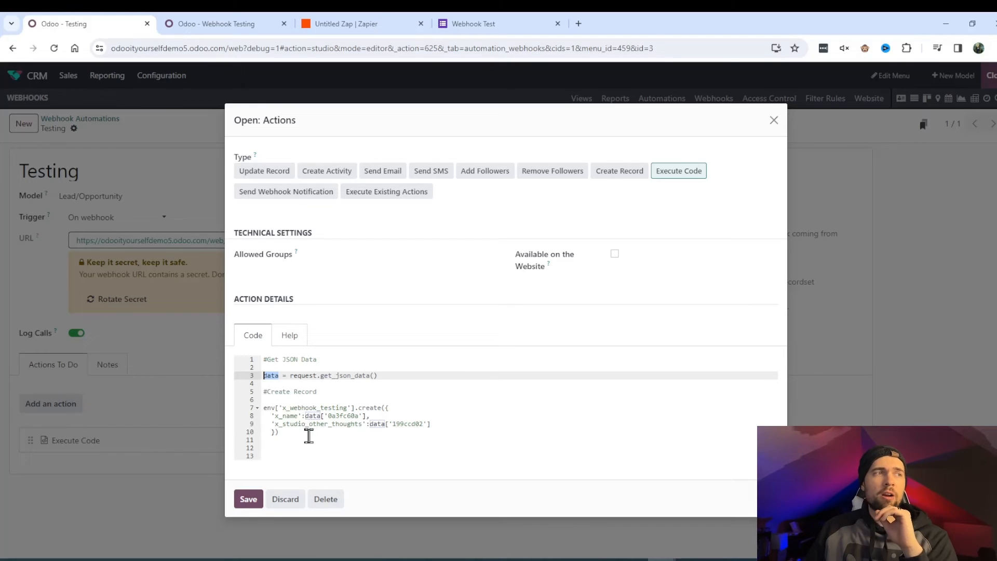
double_click(312, 416)
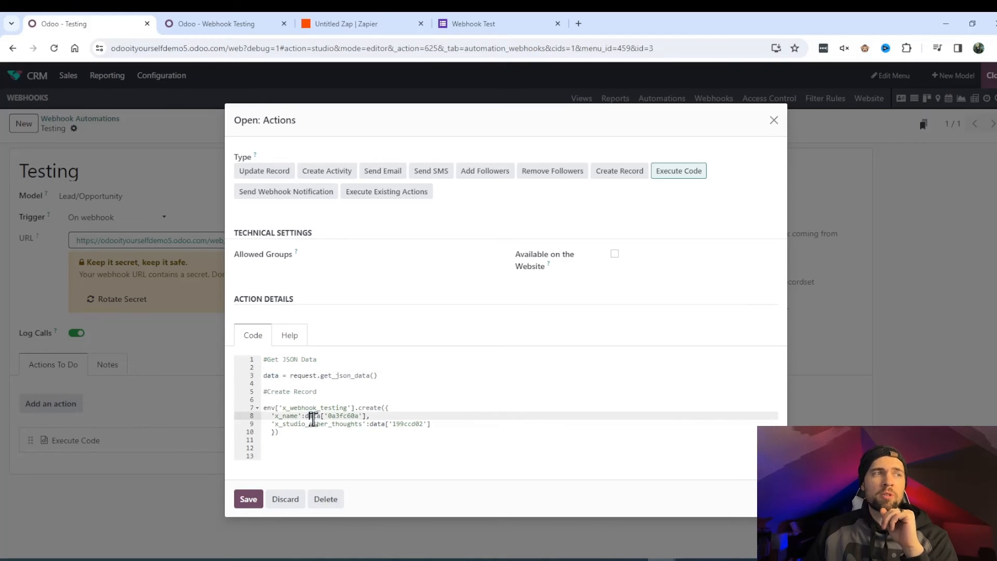
double_click(338, 415)
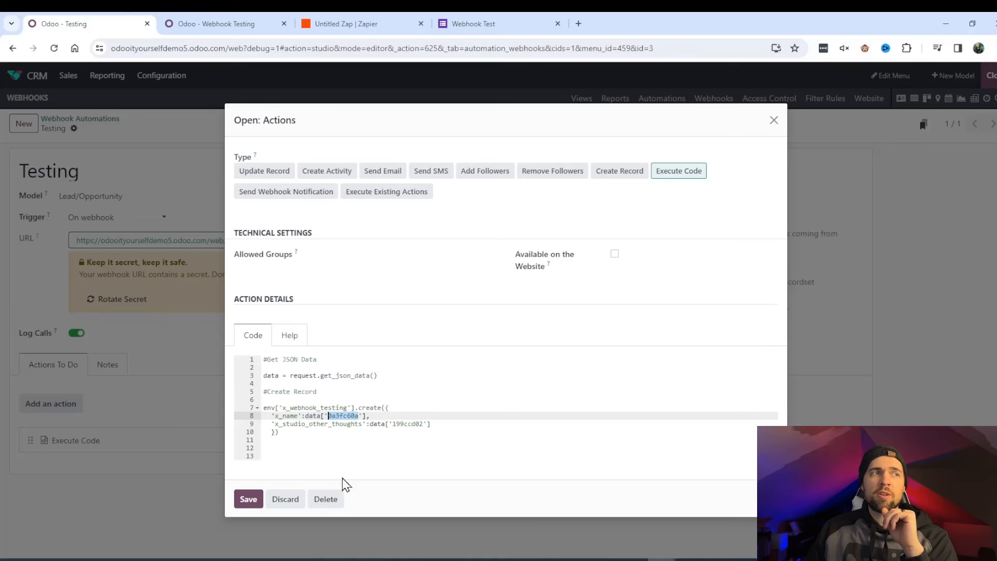
double_click(287, 416)
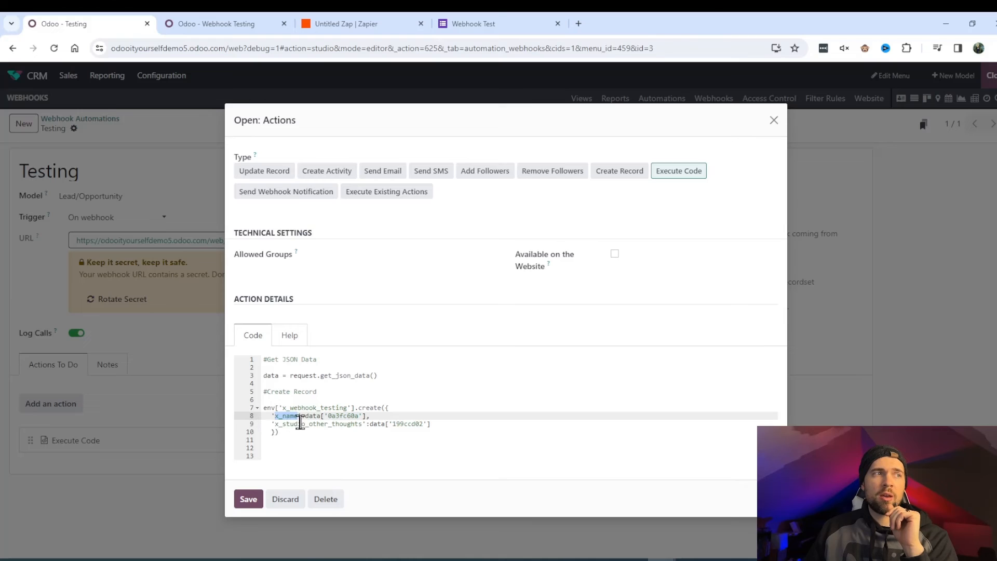
click(324, 407)
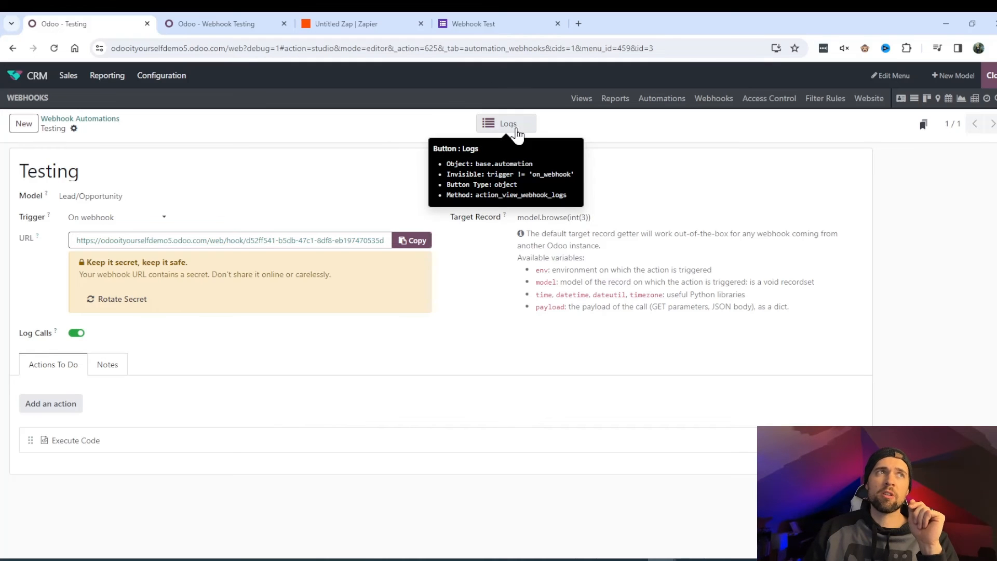
- In the Testing webhook logs, check the 13:52:27 ERROR entry, then open the 13:53:52 INFO entry
click(517, 133)
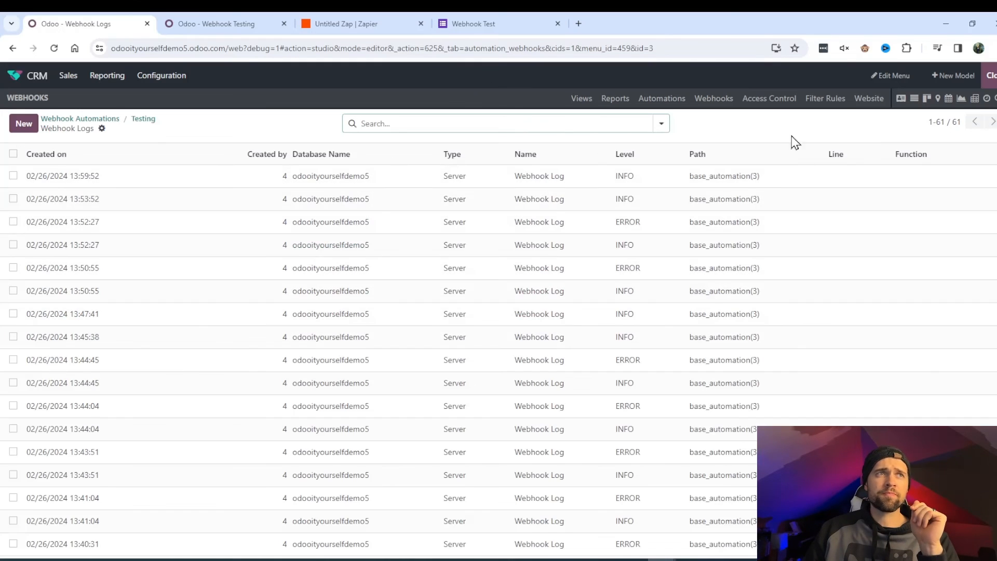
click(439, 224)
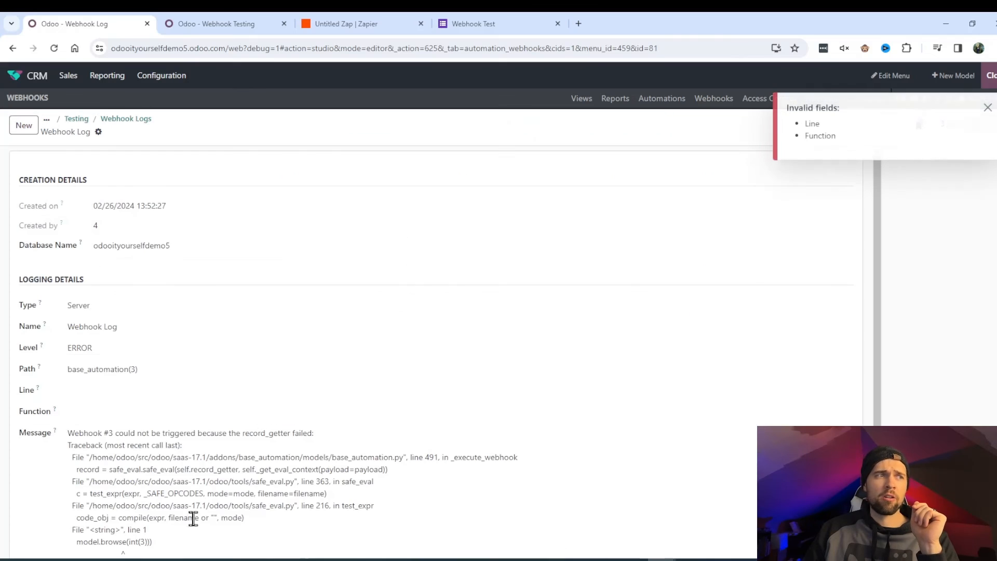
click(128, 121)
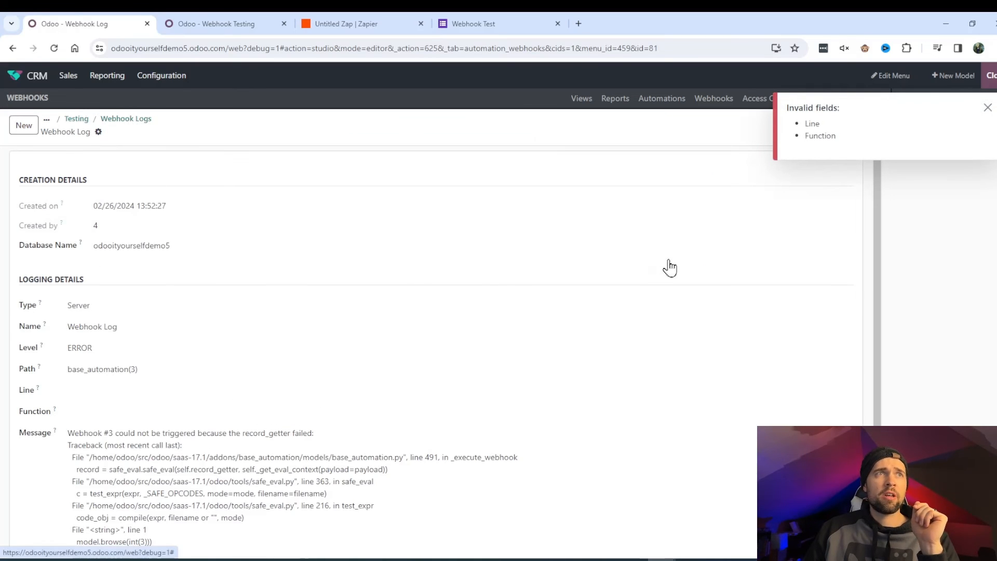
click(498, 200)
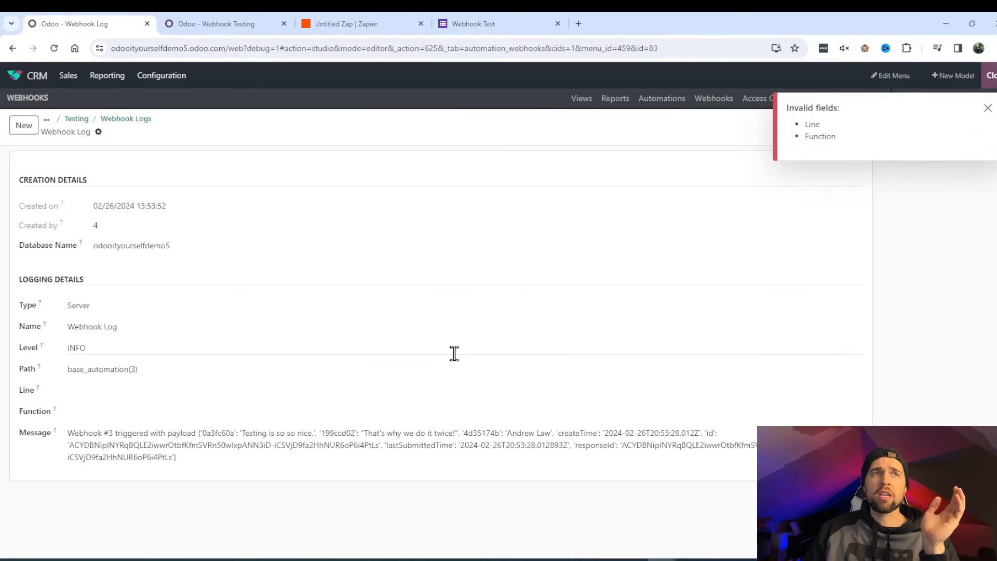